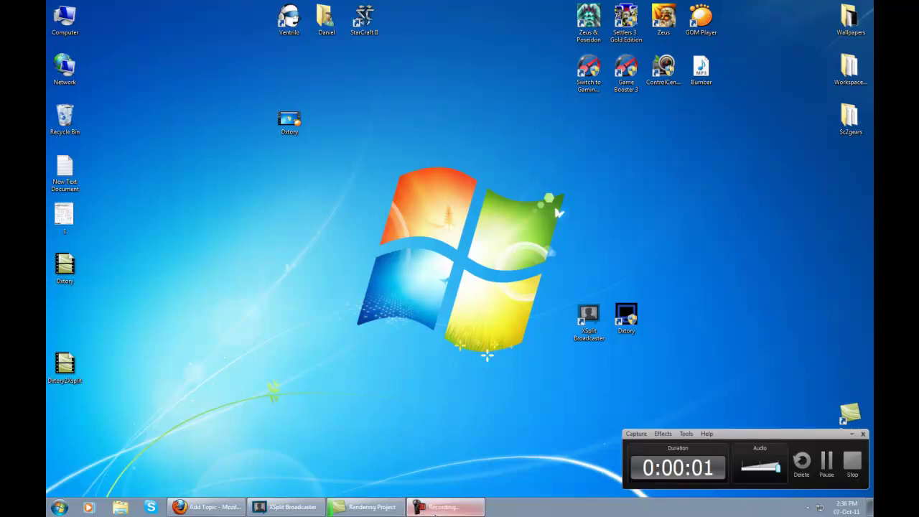
# Move the screen recorder aside and bring the XSplit Broadcaster main window to the front.
pyautogui.click(421, 508)
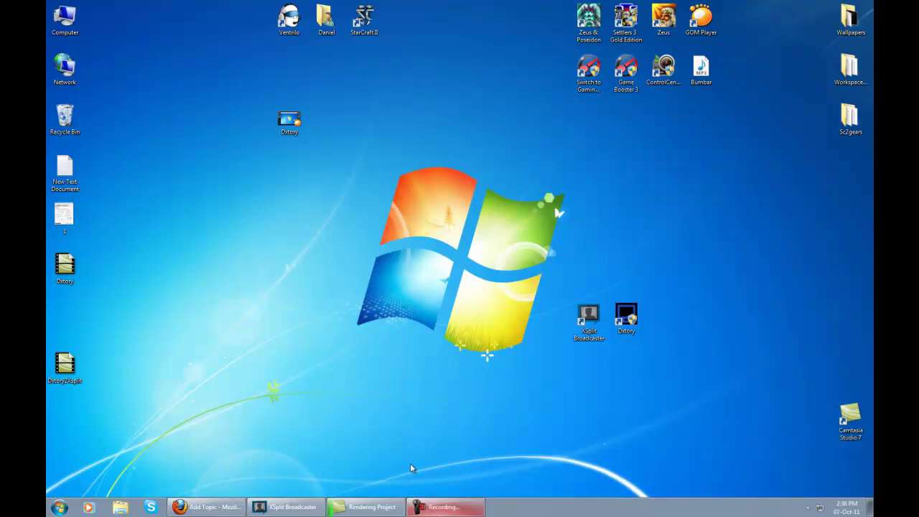
pyautogui.click(307, 507)
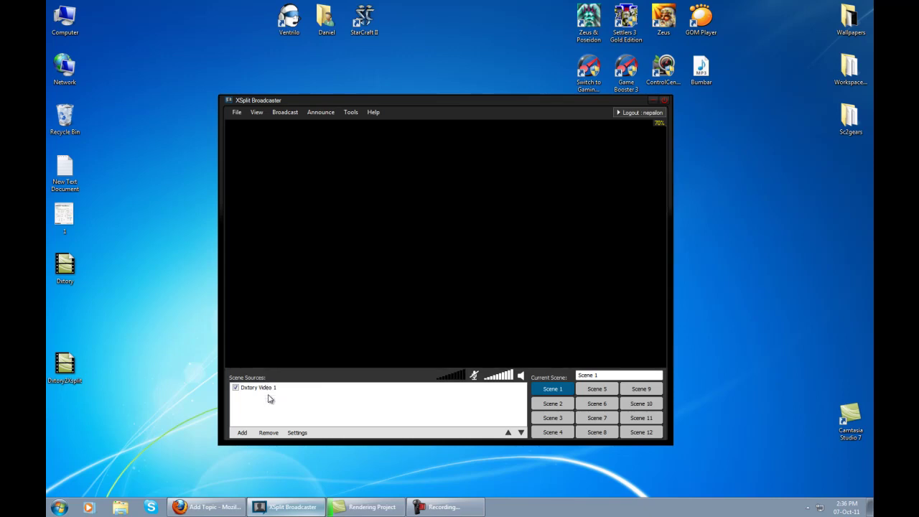
pyautogui.click(348, 114)
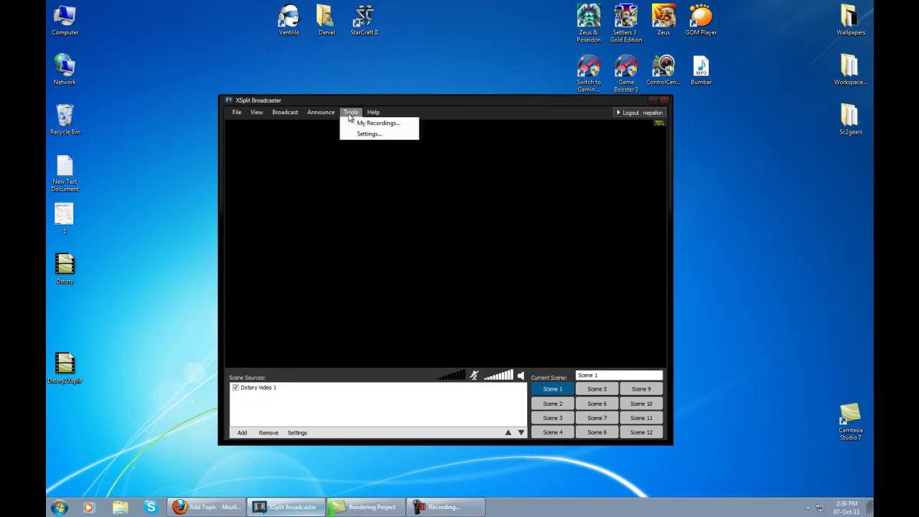
pyautogui.click(356, 135)
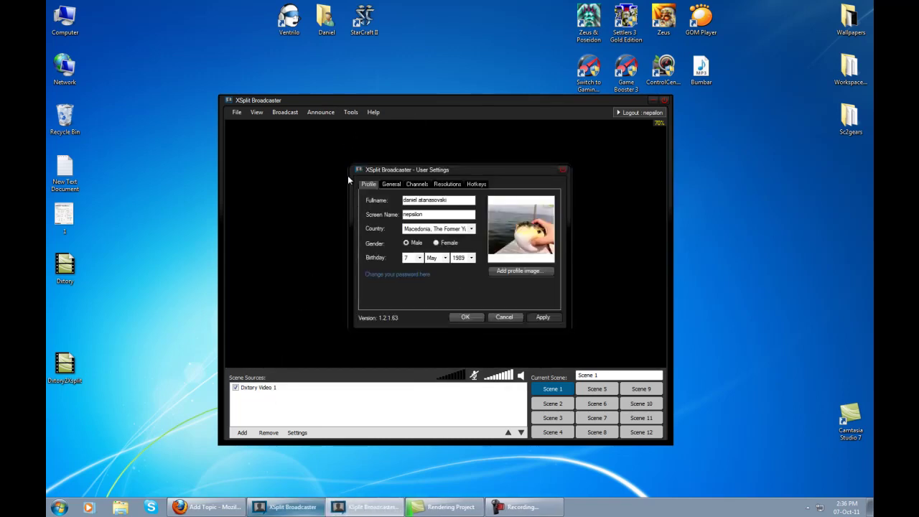
pyautogui.click(563, 171)
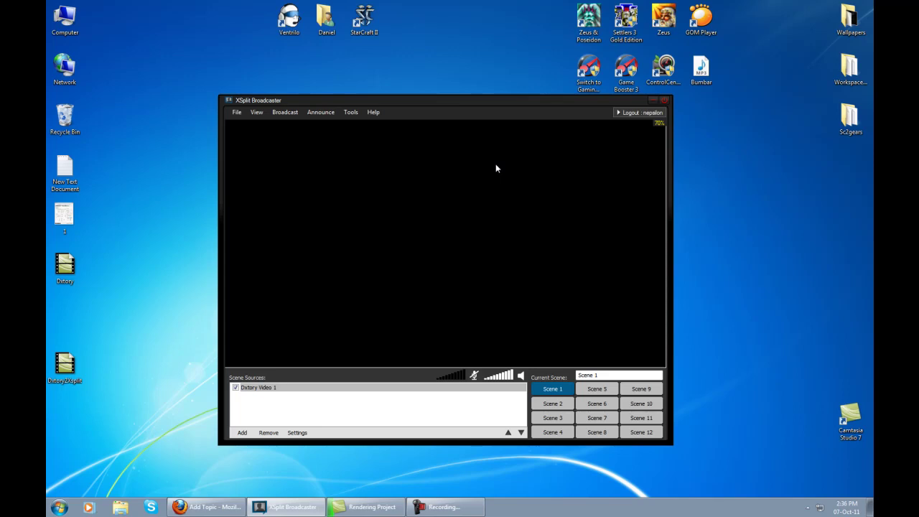
pyautogui.click(257, 113)
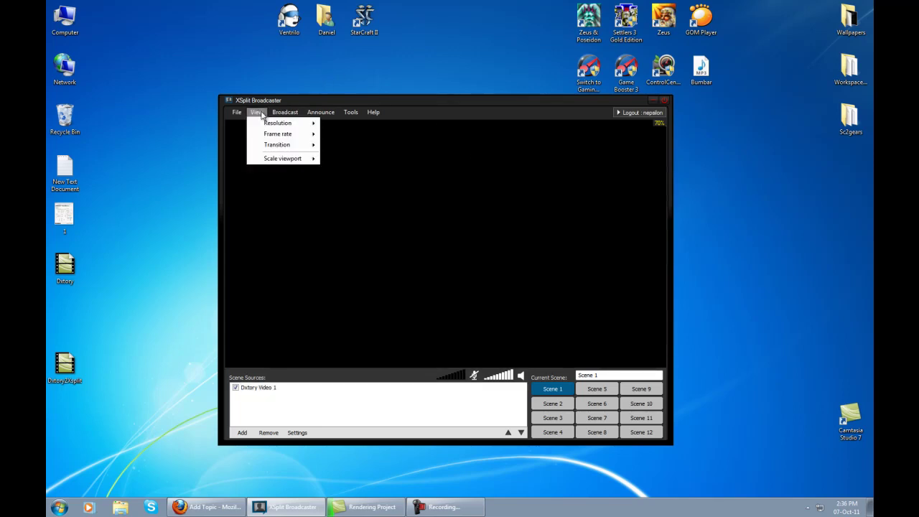
pyautogui.moveTo(274, 122)
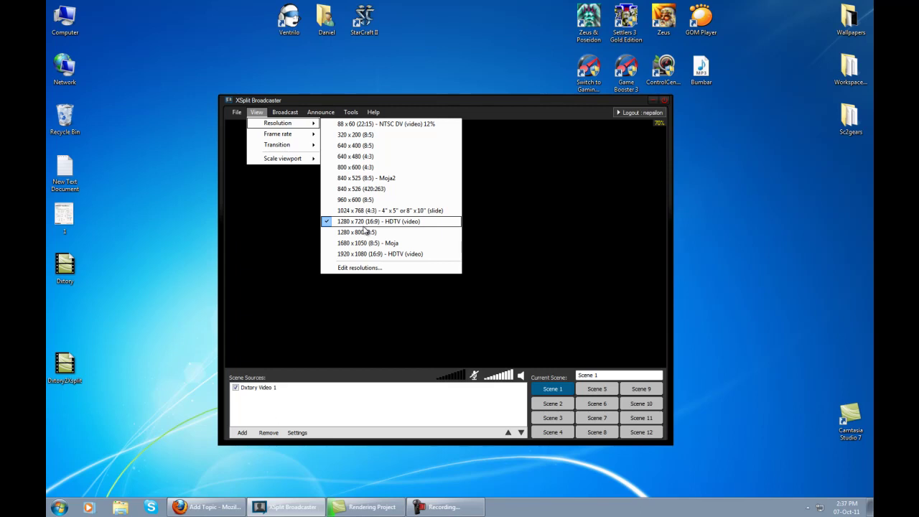
# Review the Dxtory Video 1 source's DirectShow configuration and position settings, then switch to Scene 2.
pyautogui.click(287, 404)
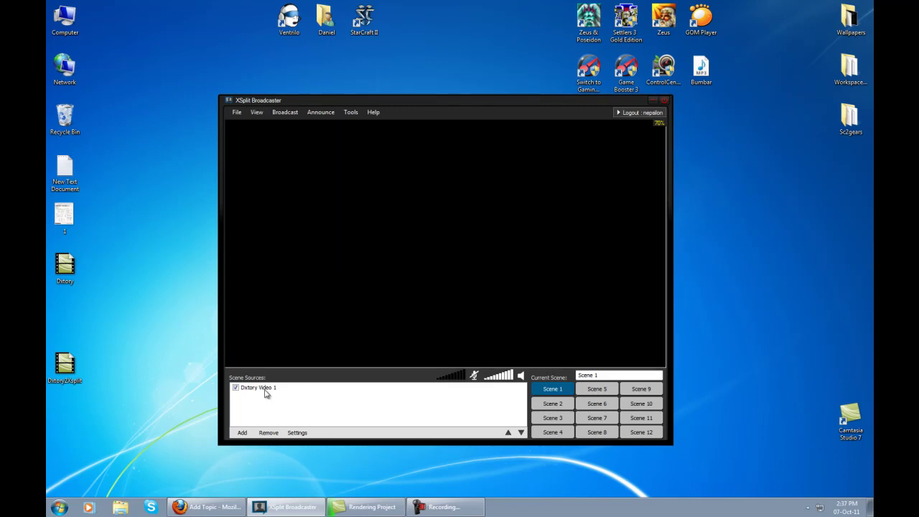
pyautogui.rightClick(264, 388)
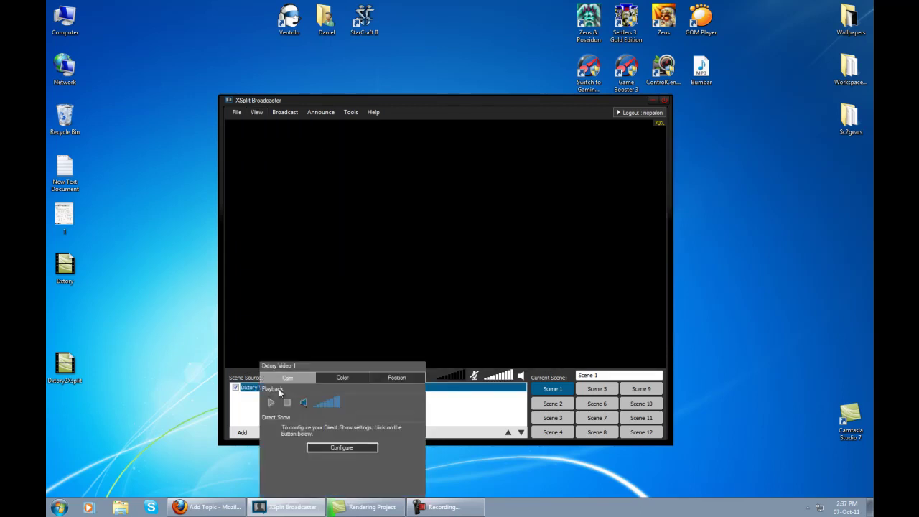
pyautogui.moveTo(326, 367); pyautogui.dragTo(357, 316)
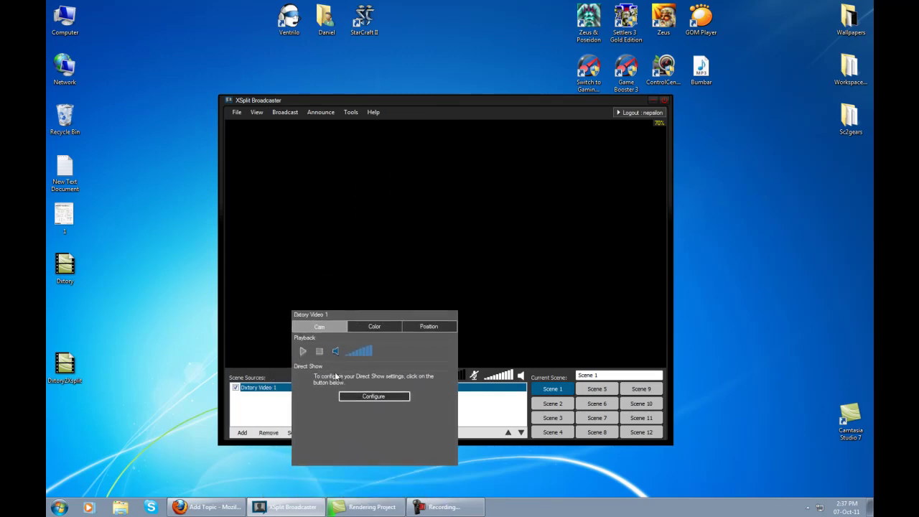
pyautogui.click(366, 399)
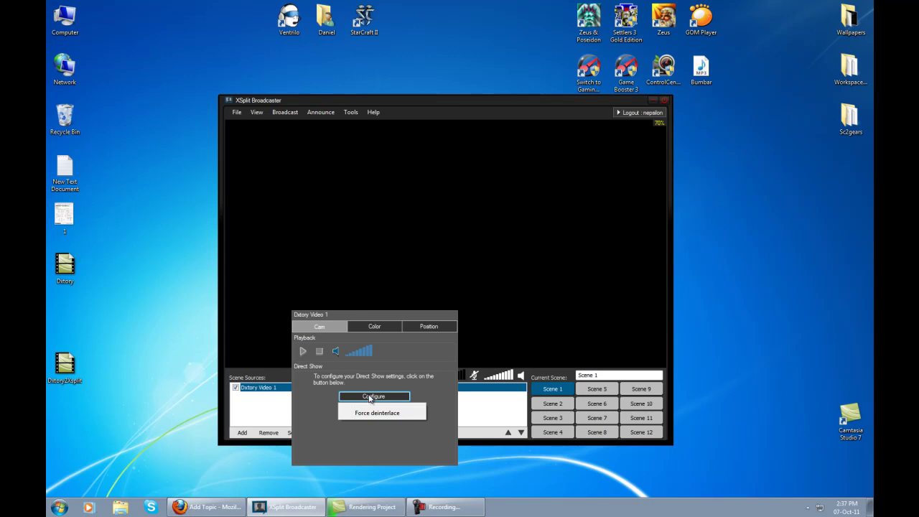
pyautogui.click(312, 402)
pyautogui.click(426, 326)
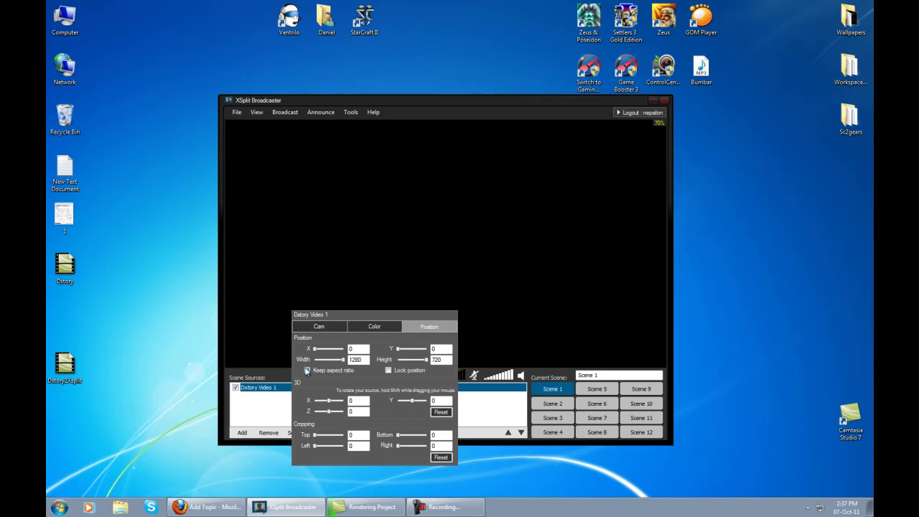
pyautogui.click(304, 411)
pyautogui.click(316, 389)
# Turn on Optimize text resize for the Screen region (0, 0) - 1680 x 1050 source.
pyautogui.click(553, 404)
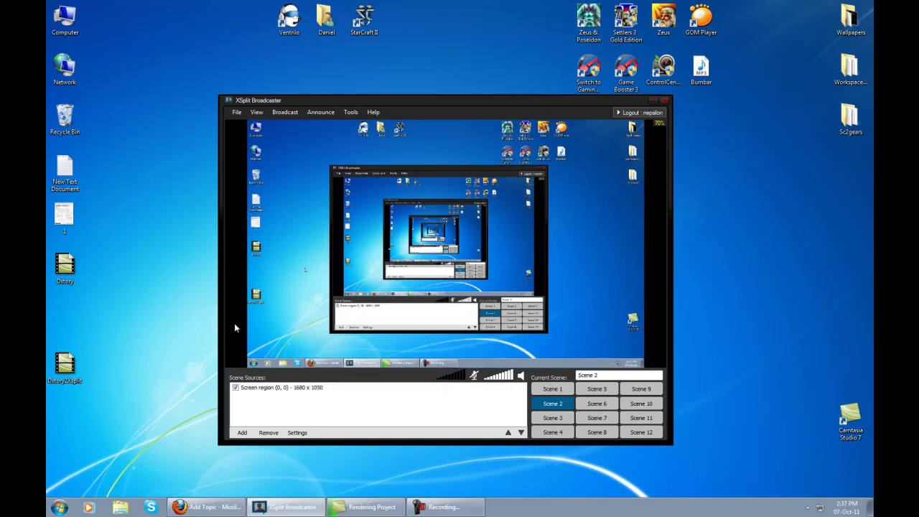
pyautogui.click(289, 388)
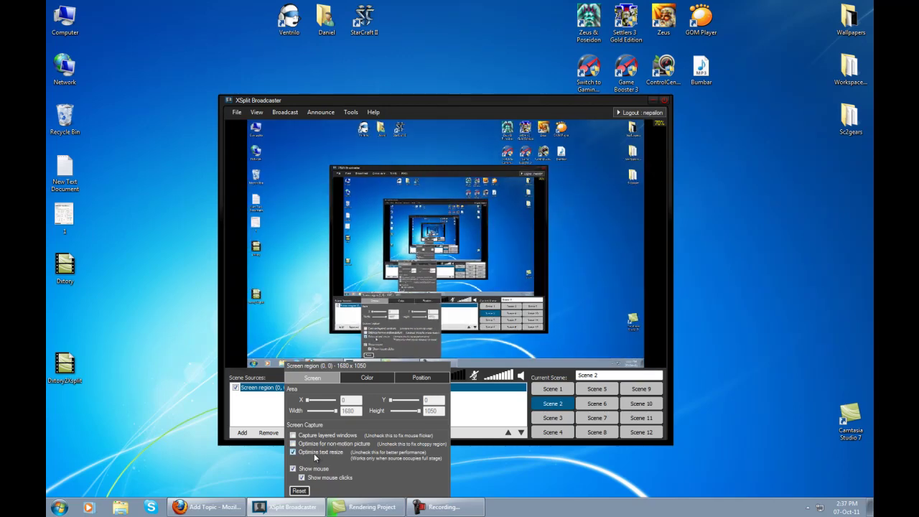
pyautogui.click(315, 456)
pyautogui.click(315, 456)
pyautogui.click(313, 455)
pyautogui.click(420, 507)
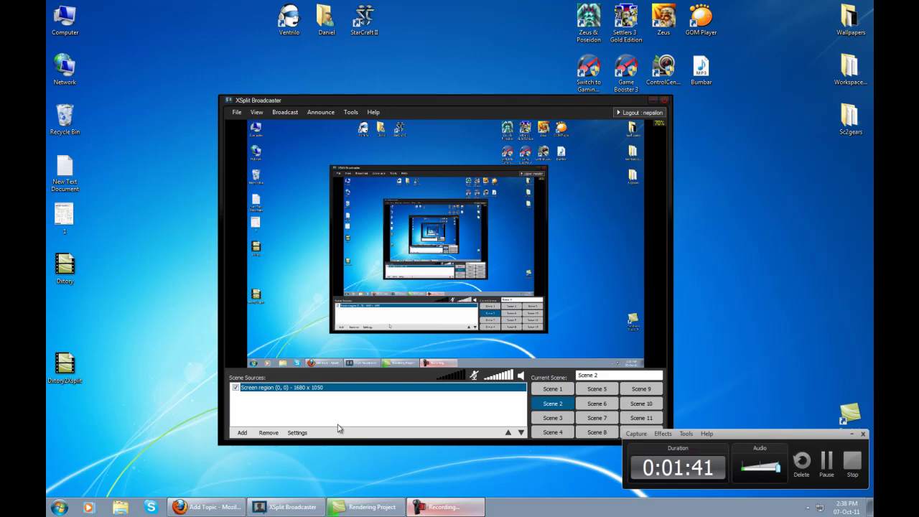
pyautogui.click(297, 404)
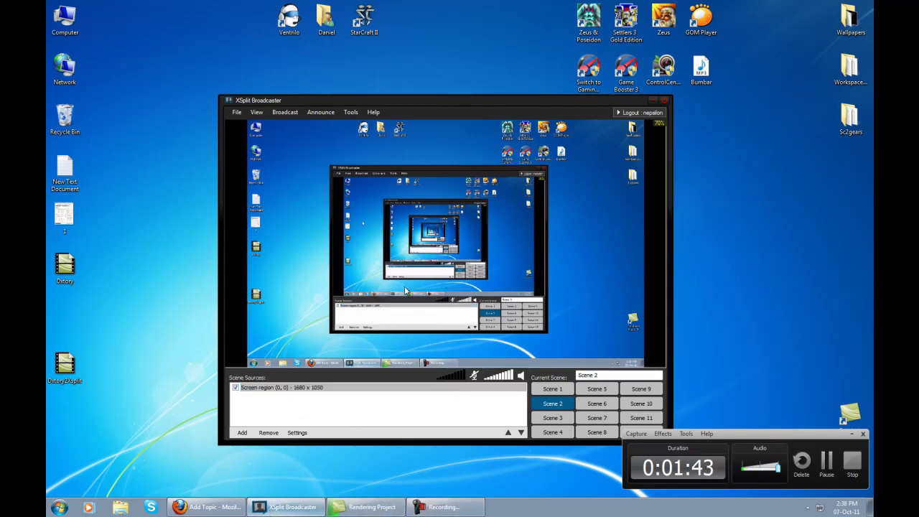
pyautogui.rightClick(298, 388)
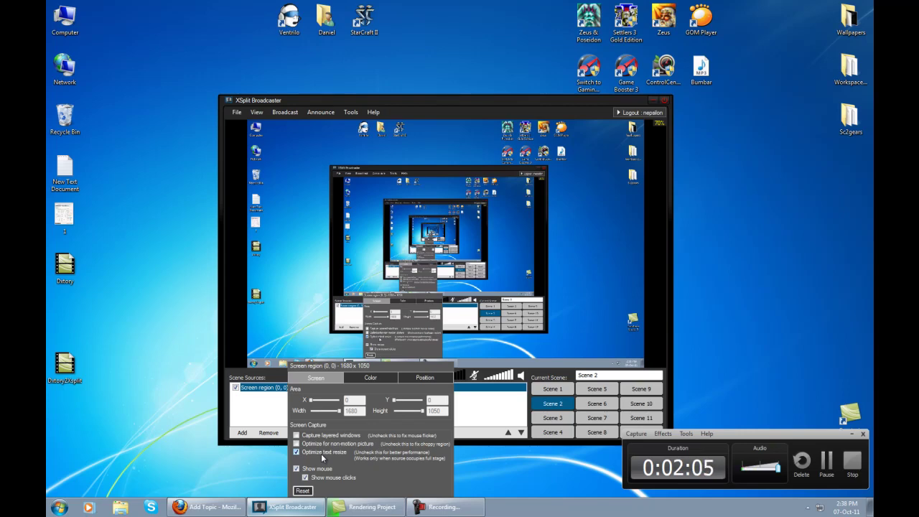
pyautogui.click(277, 417)
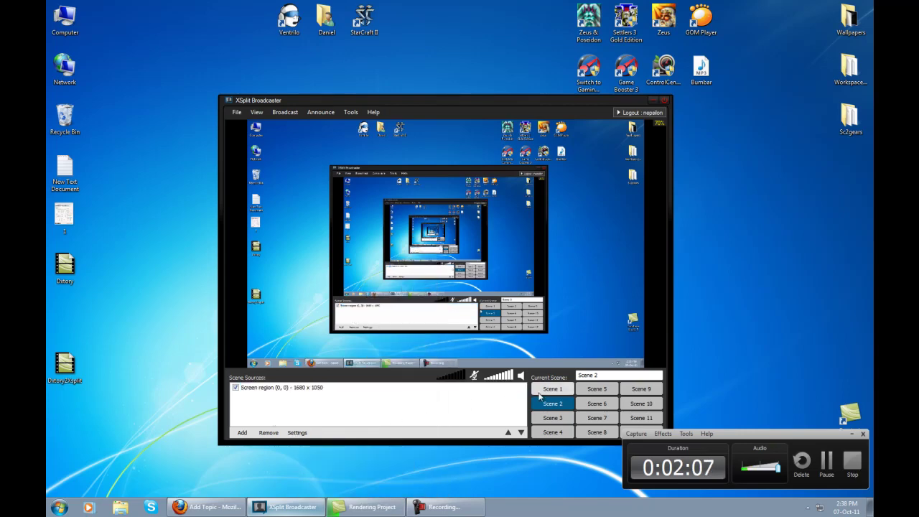
# Return to Scene 1 and open User Settings on the Channels list.
pyautogui.click(541, 394)
pyautogui.click(304, 389)
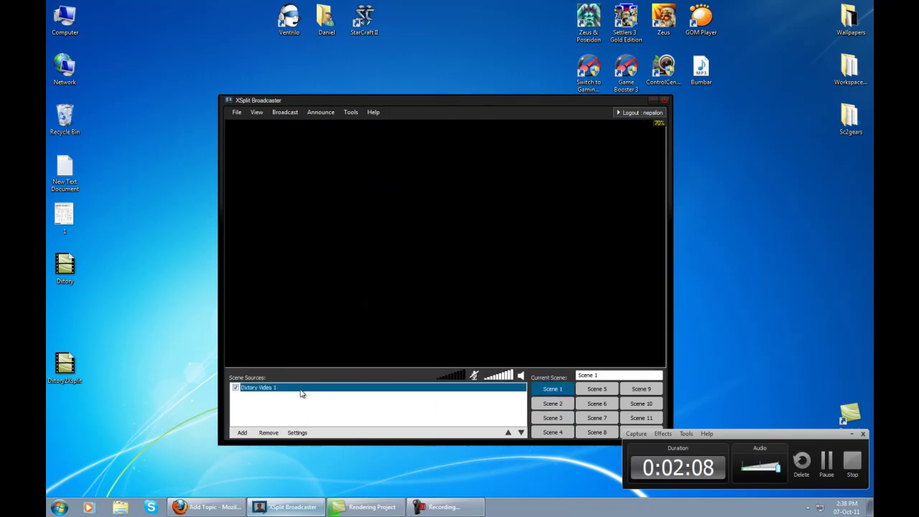
pyautogui.click(350, 112)
pyautogui.click(377, 139)
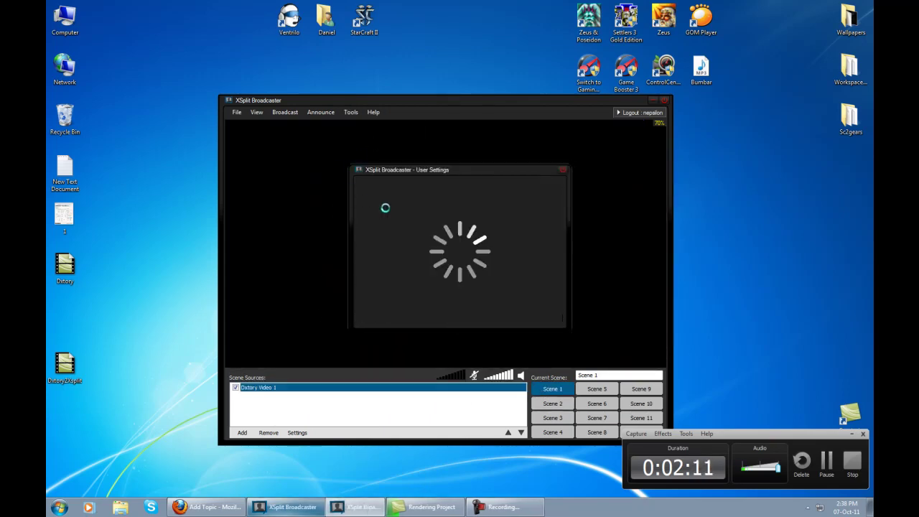
pyautogui.click(415, 183)
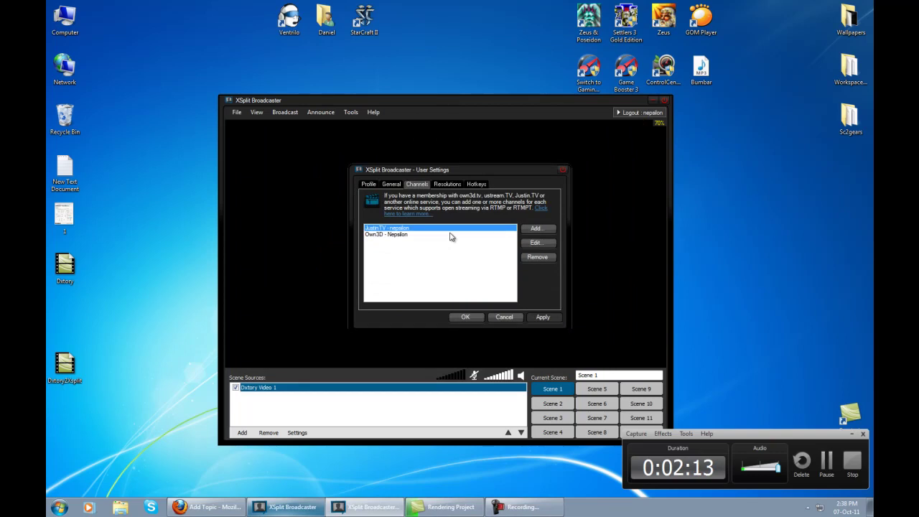
pyautogui.click(536, 243)
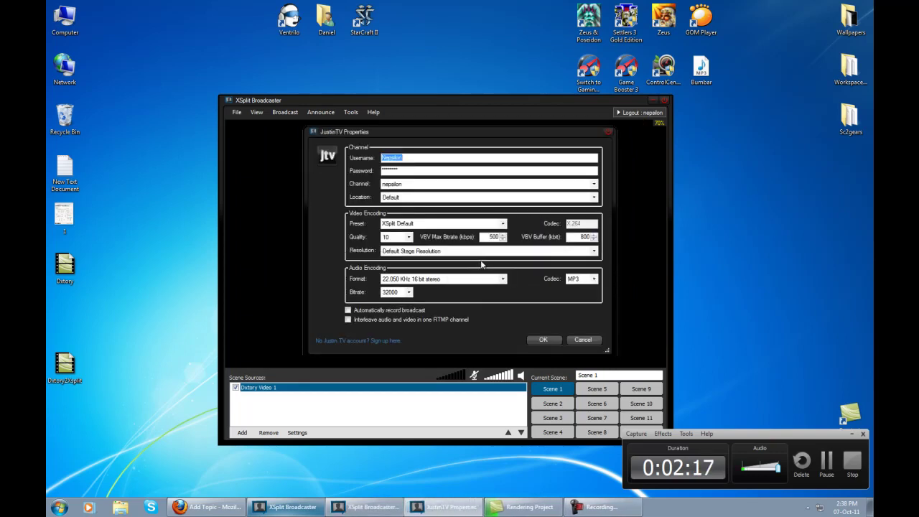
pyautogui.doubleClick(495, 237)
pyautogui.write('250')
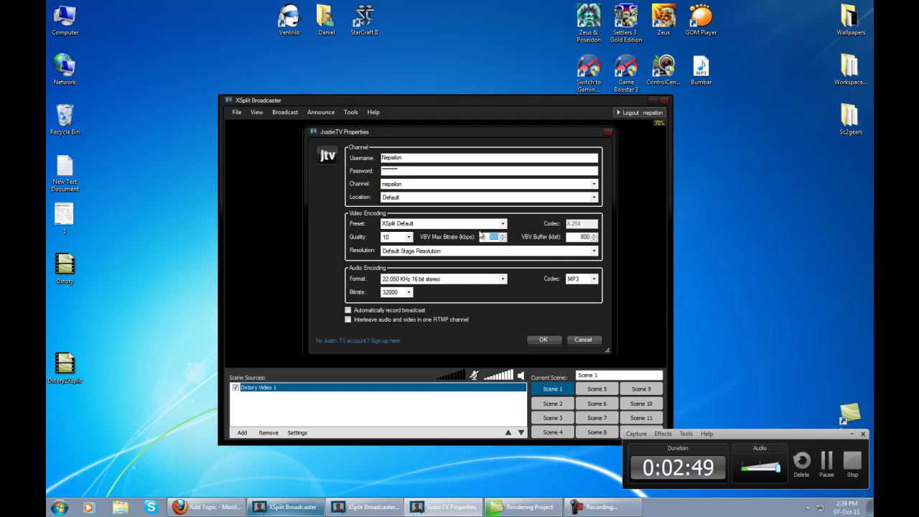
pyautogui.click(488, 238)
pyautogui.click(503, 224)
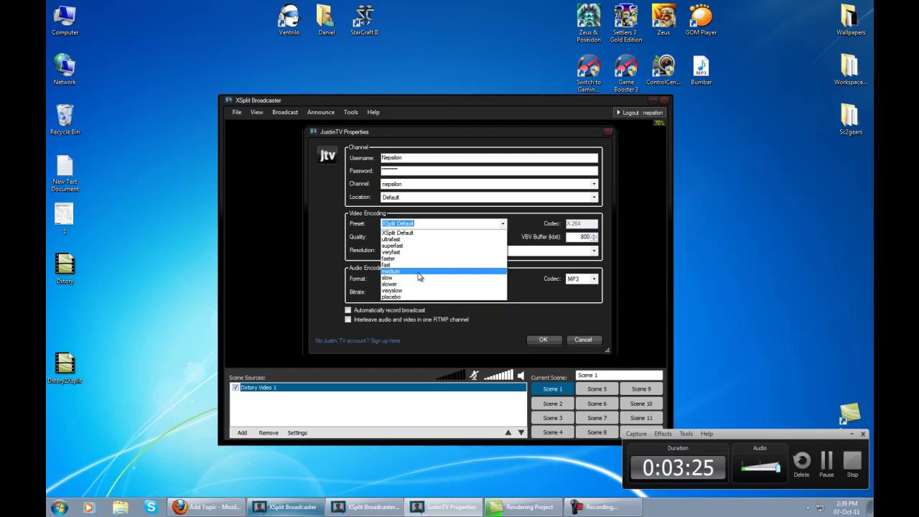
pyautogui.click(502, 223)
pyautogui.click(501, 224)
pyautogui.click(498, 249)
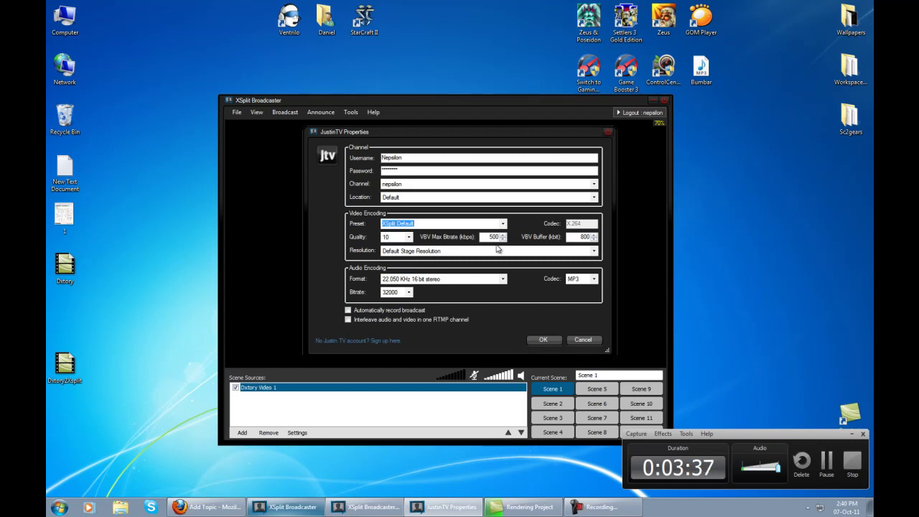
pyautogui.click(491, 237)
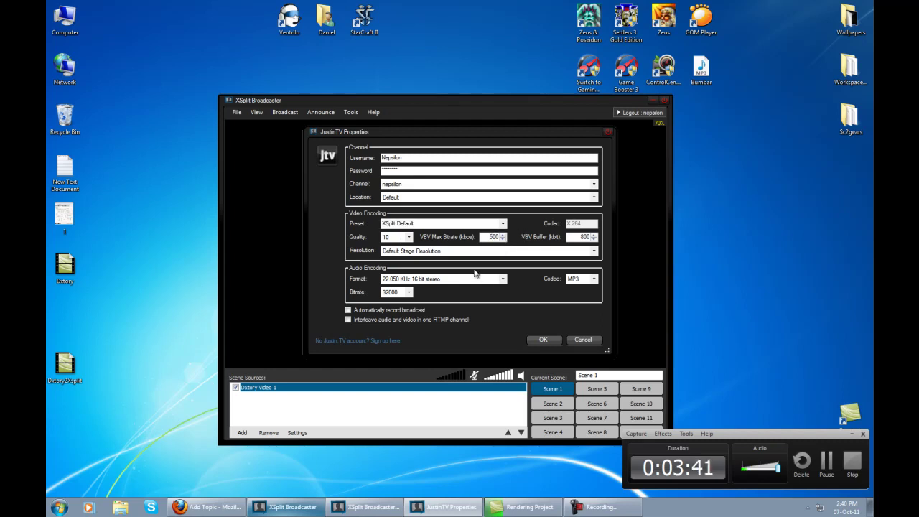
pyautogui.click(503, 282)
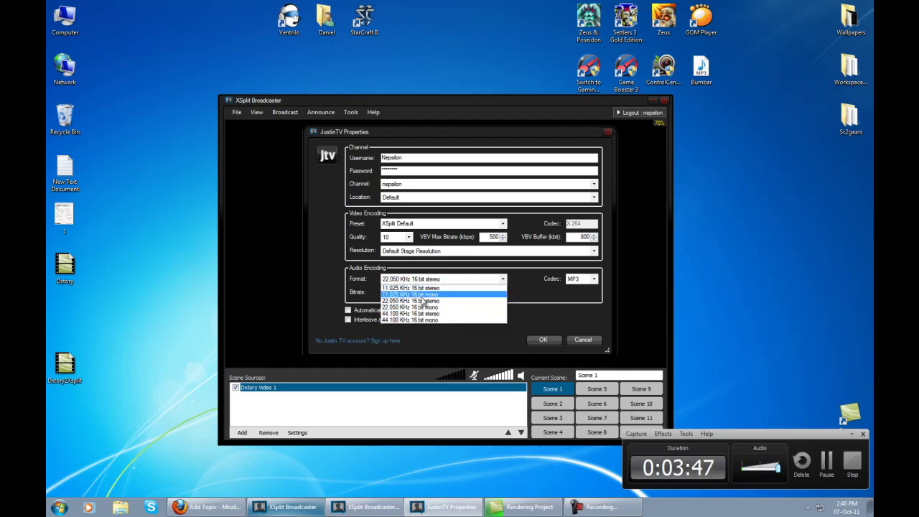
pyautogui.click(420, 301)
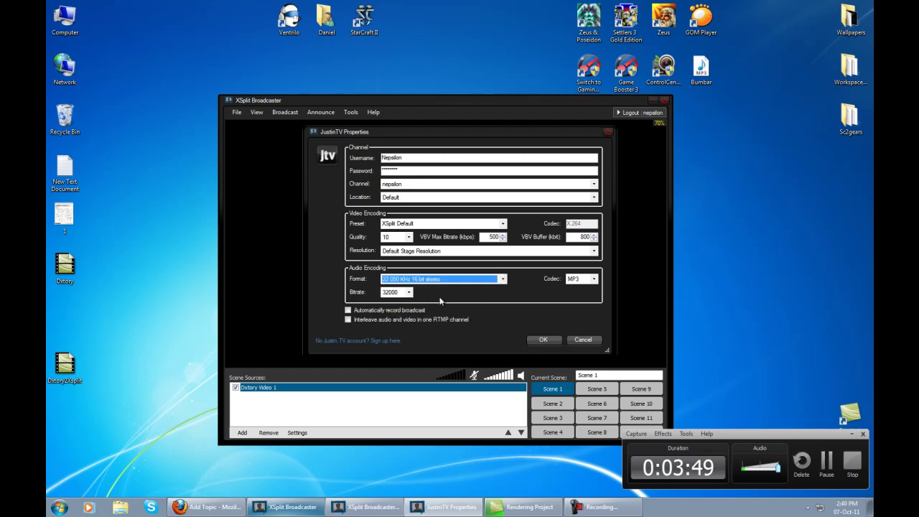
pyautogui.click(399, 292)
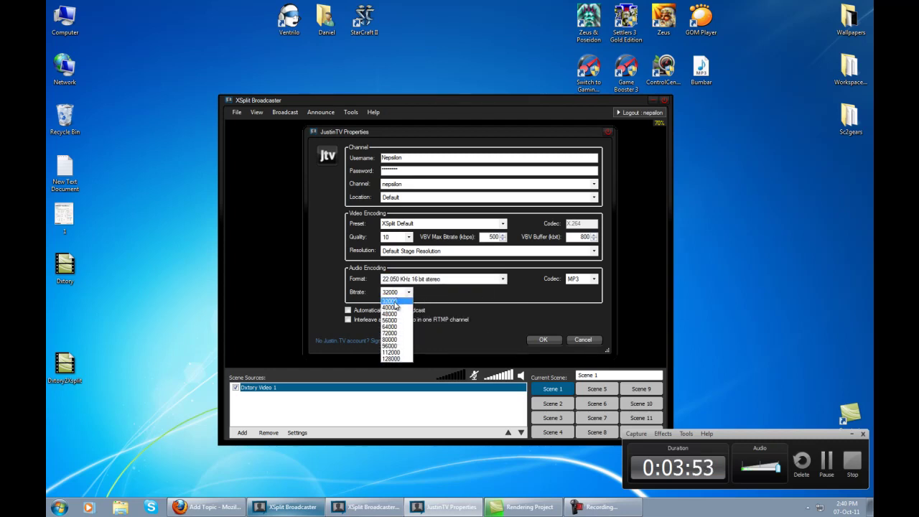
pyautogui.click(395, 301)
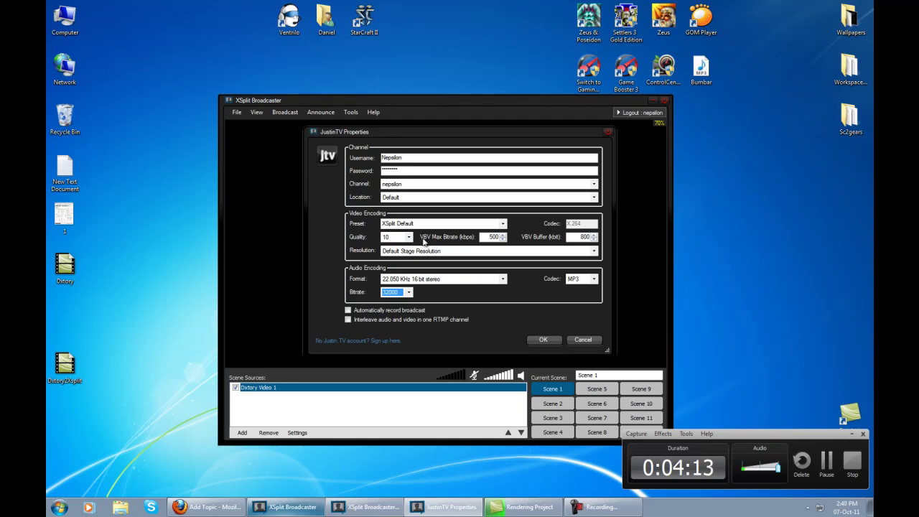
pyautogui.doubleClick(493, 237)
pyautogui.click(484, 236)
pyautogui.doubleClick(491, 236)
pyautogui.click(567, 238)
pyautogui.moveTo(579, 237); pyautogui.dragTo(590, 238)
pyautogui.click(580, 237)
pyautogui.doubleClick(578, 237)
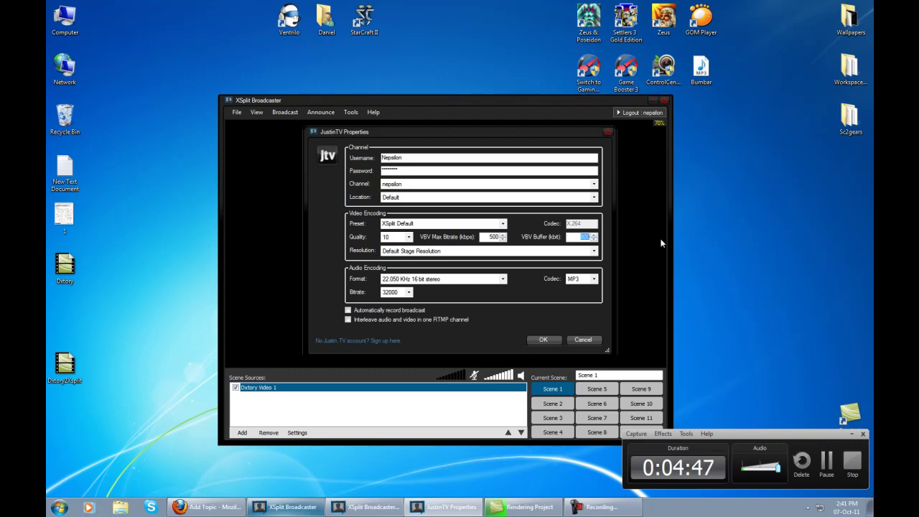
pyautogui.click(586, 237)
pyautogui.doubleClick(585, 237)
pyautogui.moveTo(502, 237); pyautogui.dragTo(502, 239)
pyautogui.doubleClick(584, 238)
pyautogui.click(587, 239)
pyautogui.click(396, 238)
pyautogui.click(396, 244)
pyautogui.click(396, 244)
pyautogui.click(396, 244)
pyautogui.click(396, 245)
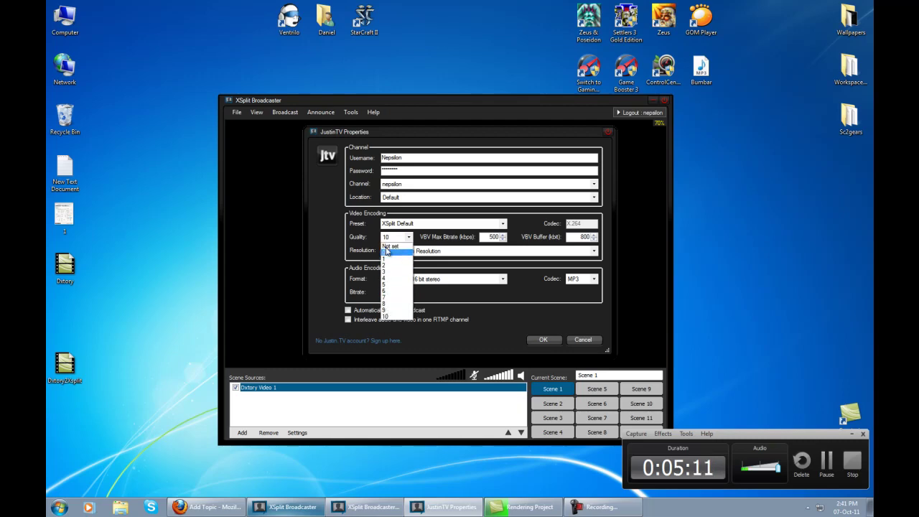
pyautogui.click(388, 316)
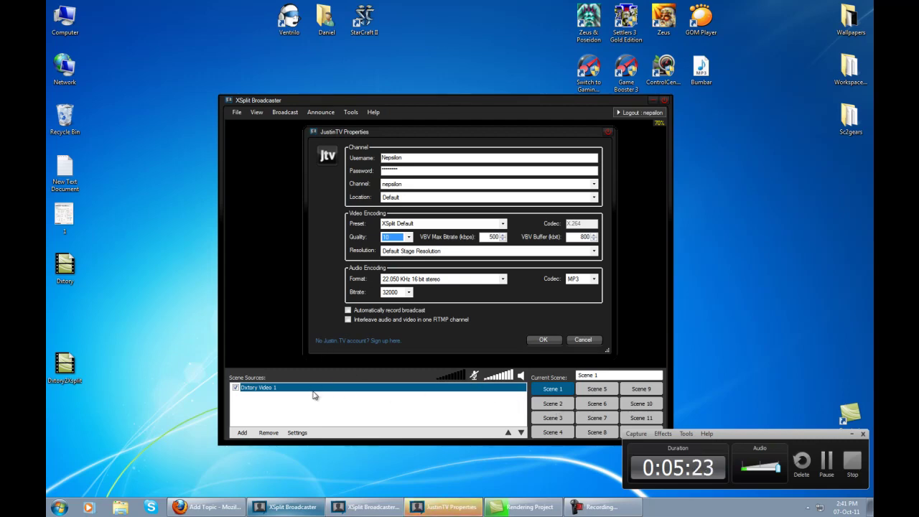
# Close the JustinTV Properties and User Settings dialogs, check Scene 2, then return to Scene 1.
pyautogui.click(581, 339)
pyautogui.click(466, 317)
pyautogui.click(553, 404)
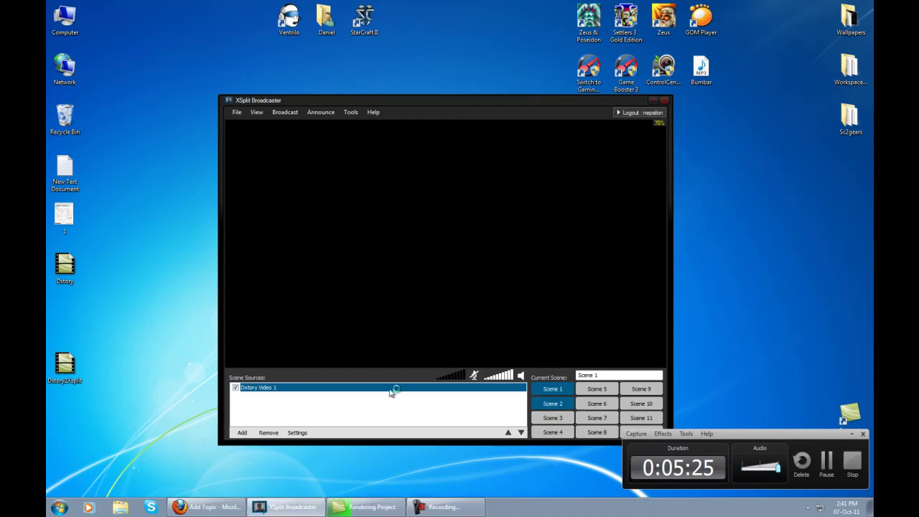
pyautogui.click(298, 432)
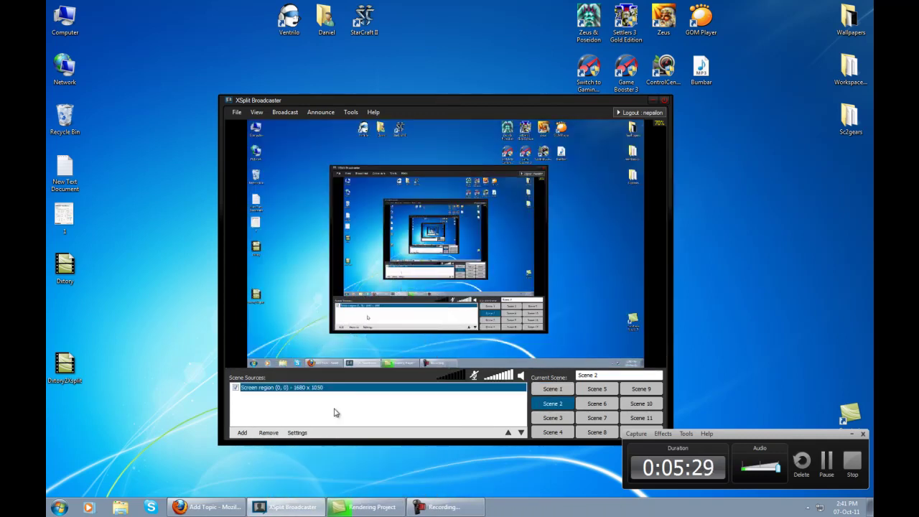
pyautogui.click(553, 389)
# Reopen User Settings from the Tools menu on the Channels section.
pyautogui.click(351, 112)
pyautogui.click(365, 133)
pyautogui.click(418, 185)
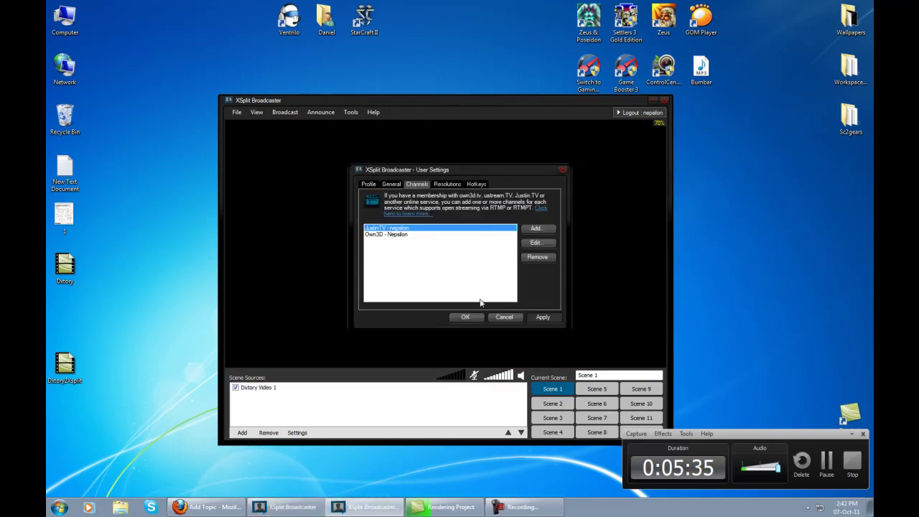
# In the JustinTV channel properties, change VBV Max Bitrate from 750 back to 500.
pyautogui.doubleClick(424, 228)
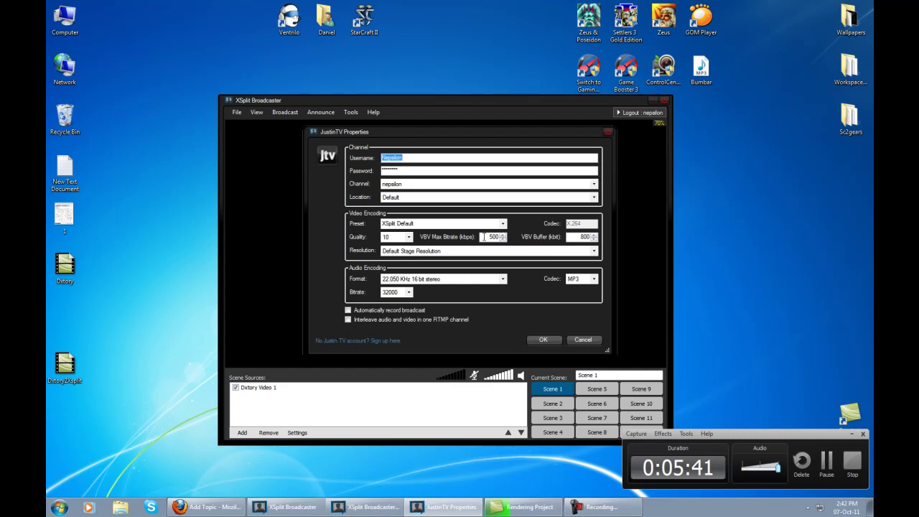
pyautogui.click(503, 237)
pyautogui.moveTo(489, 253); pyautogui.dragTo(505, 257)
pyautogui.click(488, 236)
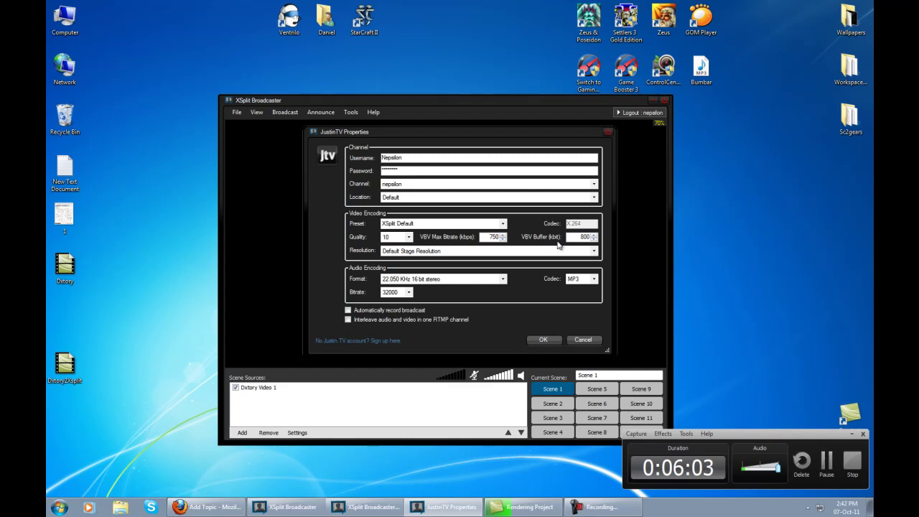
pyautogui.press('BackSpace')
pyautogui.write('500')
pyautogui.click(542, 343)
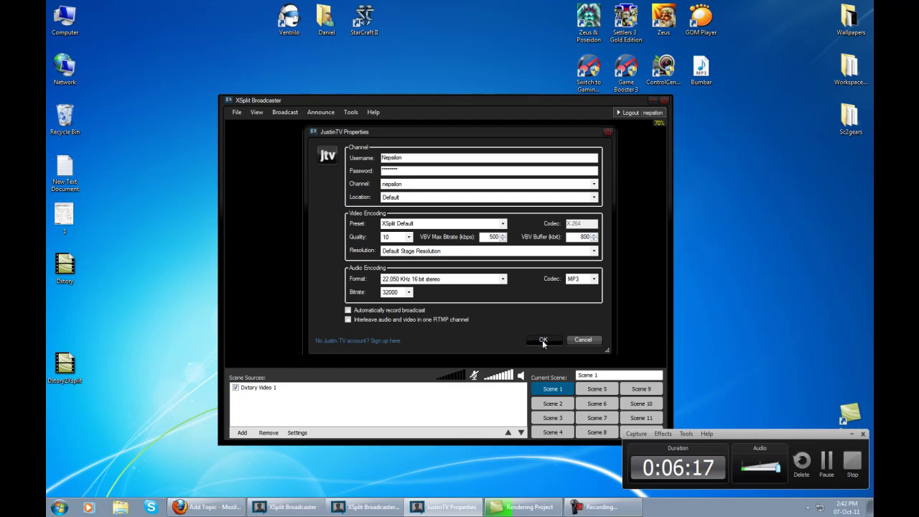
# Save the JustinTV channel and User Settings, and acknowledge the settings-changed confirmation.
pyautogui.click(544, 342)
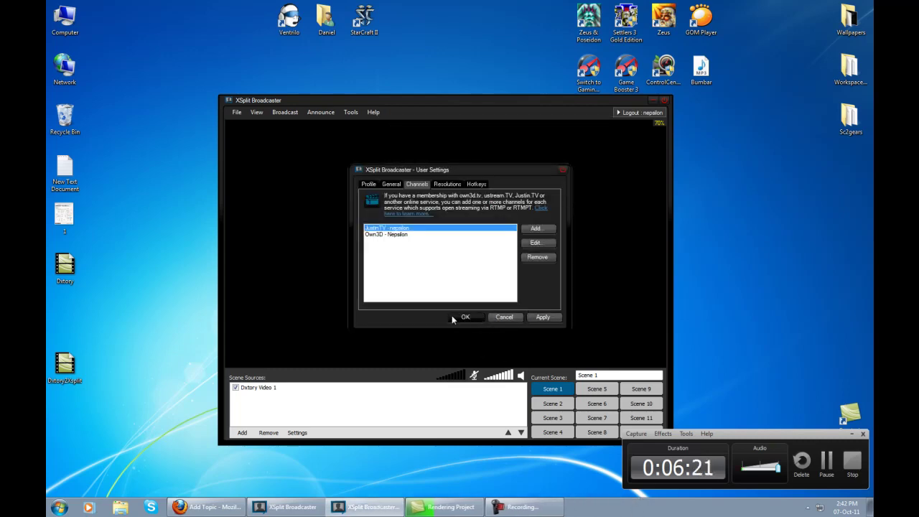
pyautogui.click(466, 318)
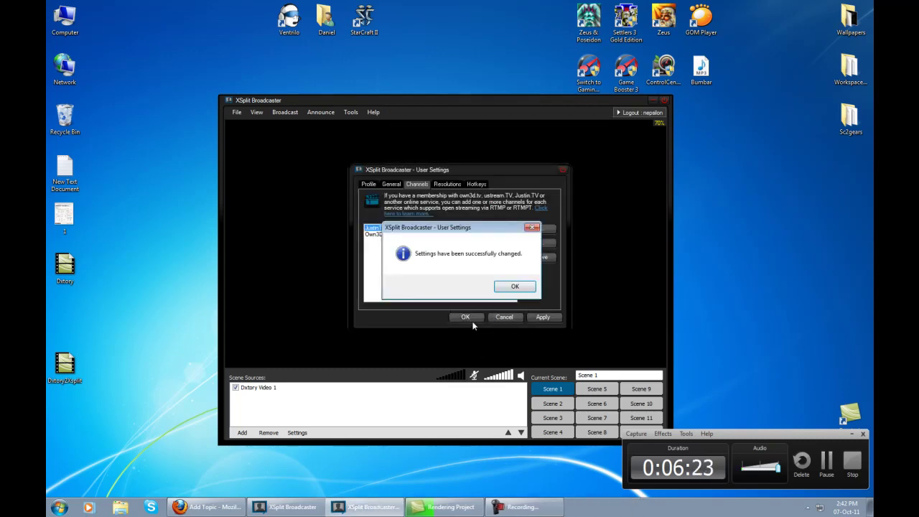
pyautogui.click(507, 294)
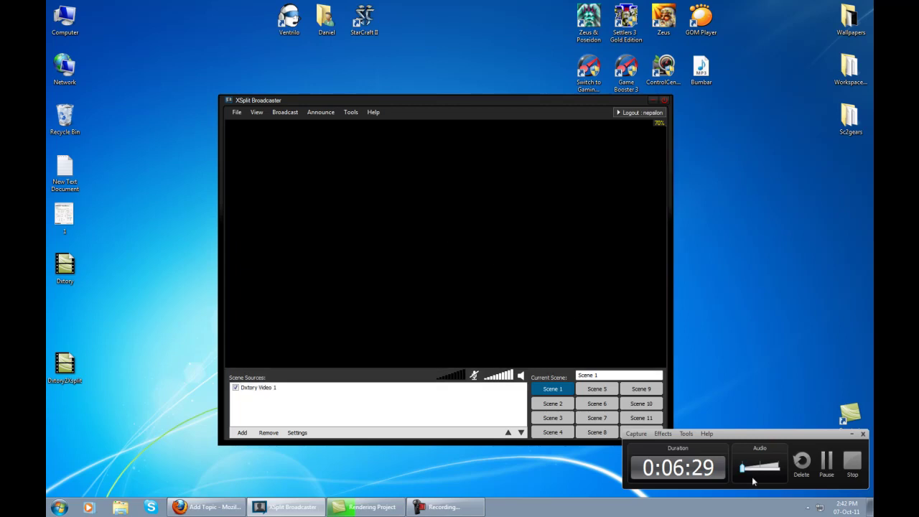
pyautogui.click(684, 476)
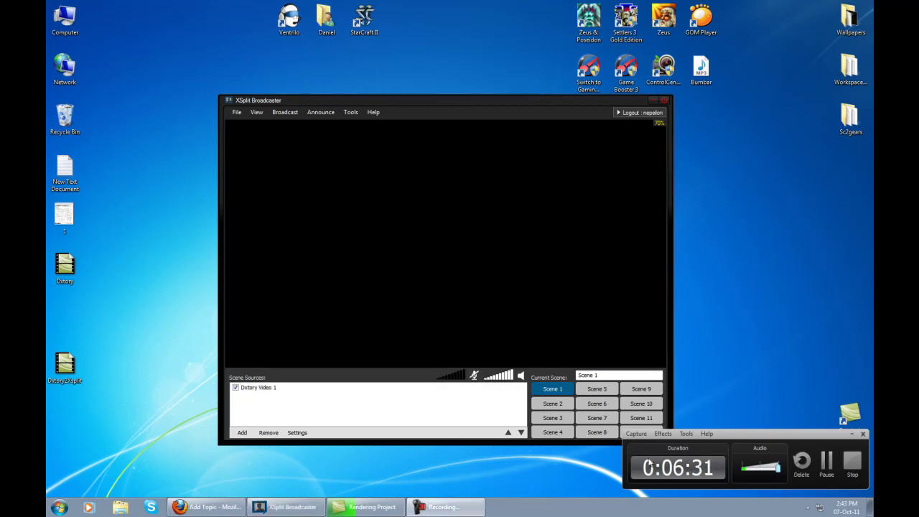